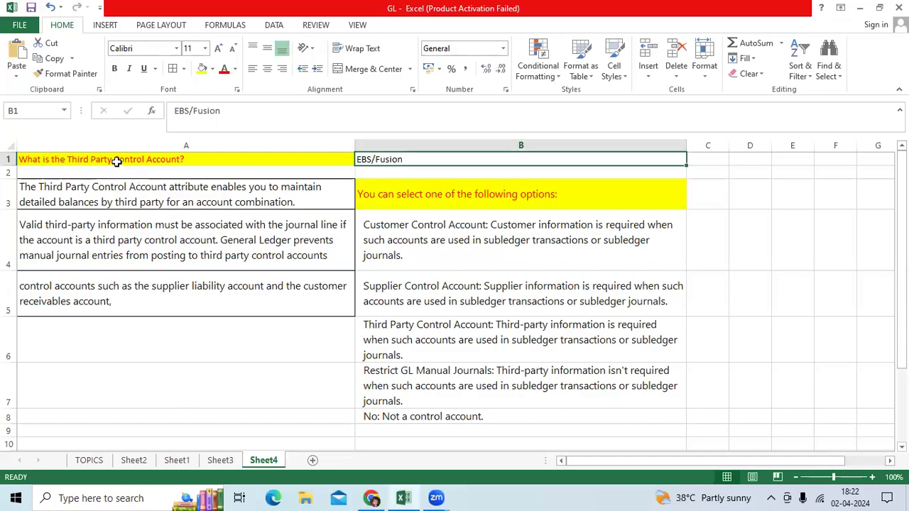
Review the Excel explanation table and switch back to the Oracle values page
mouse_move(113, 160)
mouse_down()
mouse_move(555, 407)
mouse_move(555, 416)
mouse_up()
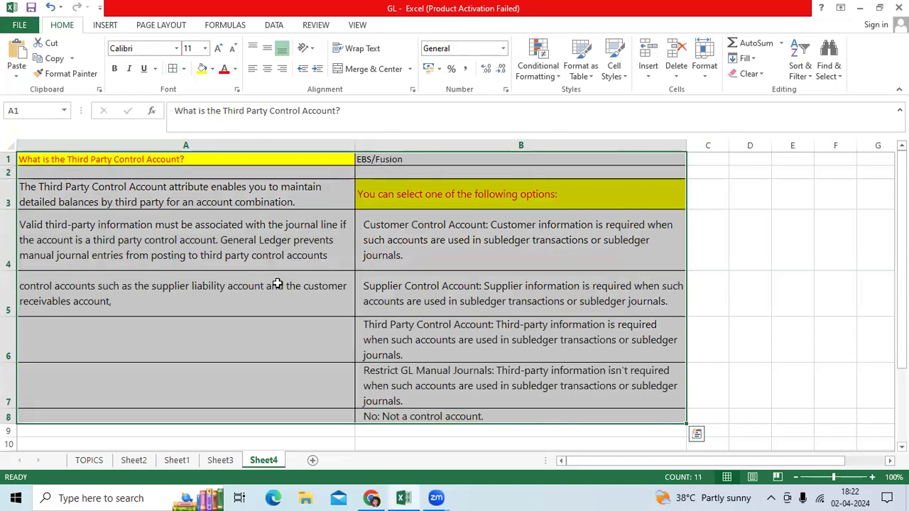
click(42, 295)
click(160, 160)
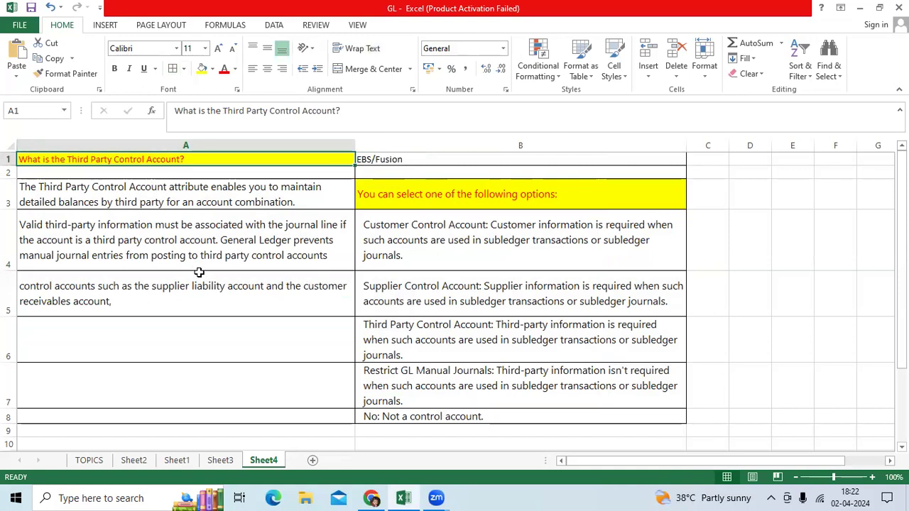
click(386, 158)
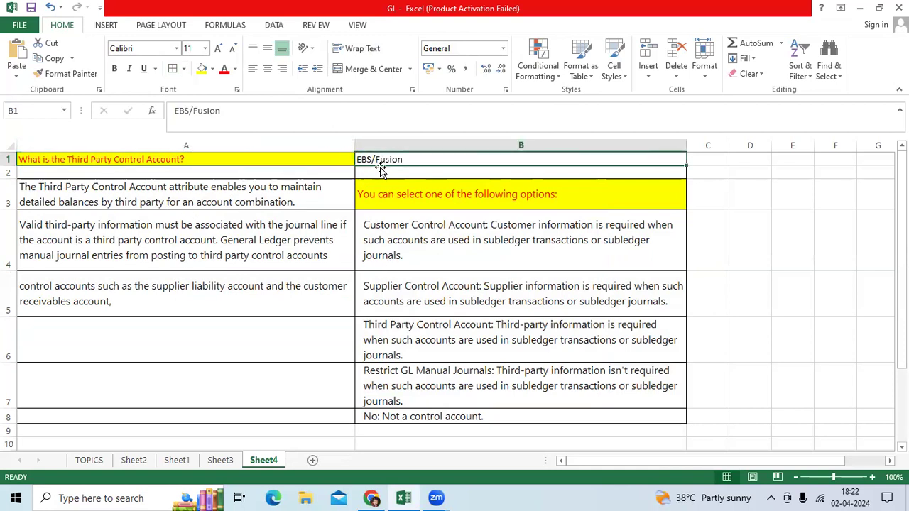
click(373, 498)
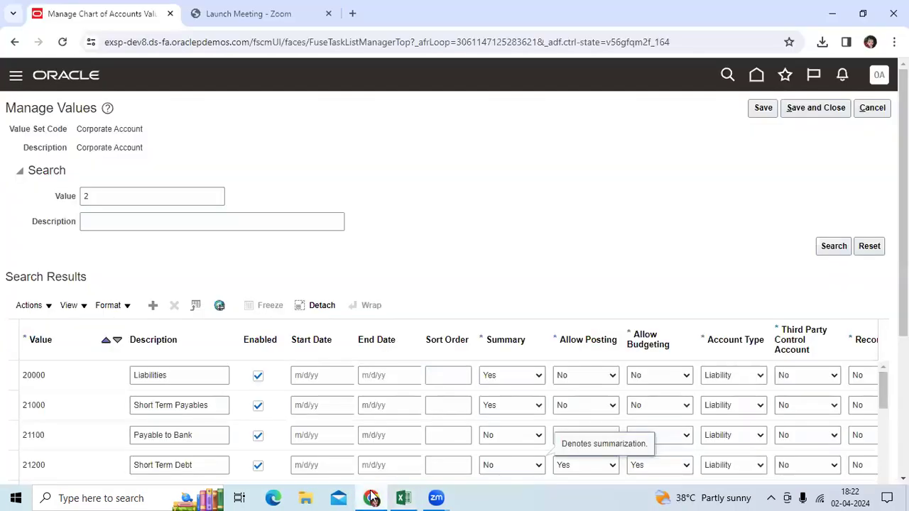
Return to the value set search and bring up the values of the Corporate Account set
drag(74, 128, 142, 129)
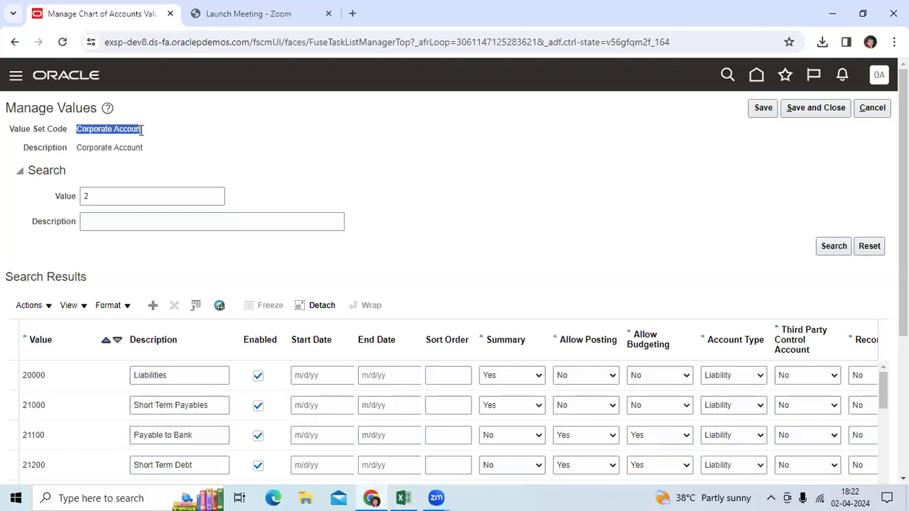
click(872, 107)
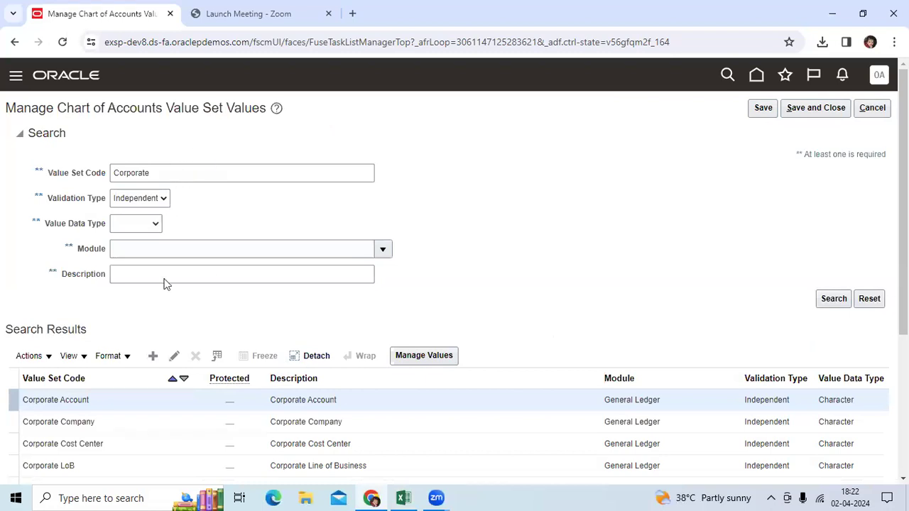
click(138, 403)
click(424, 355)
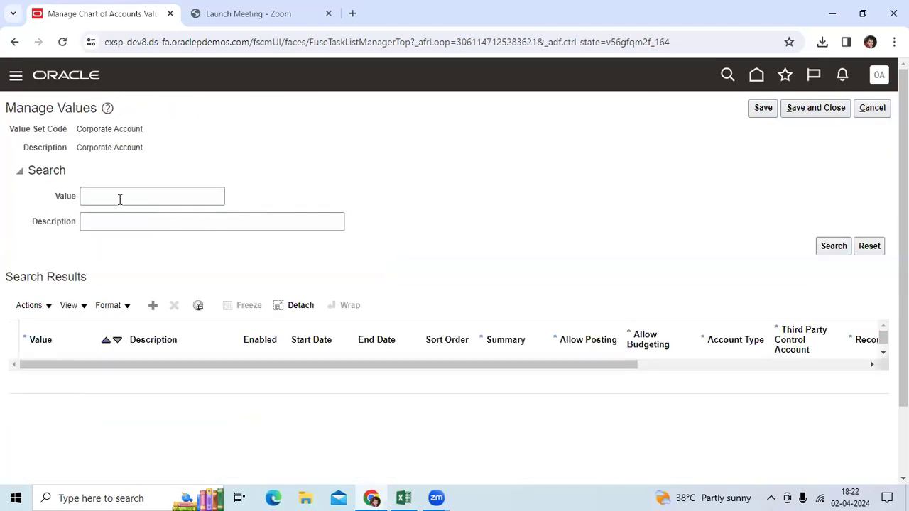
Search the Corporate Account values for those starting with 2, listing 22100 Accounts Payables
click(151, 196)
text(2)
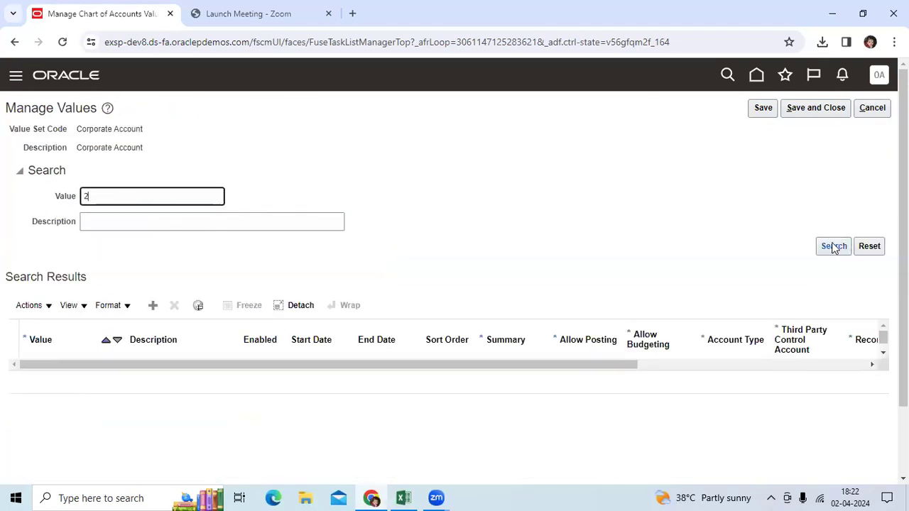
click(253, 222)
click(834, 246)
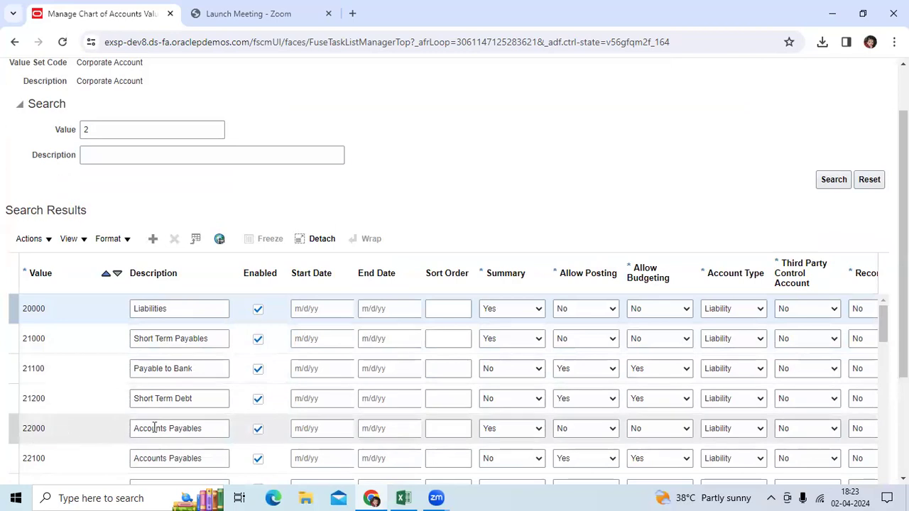
scroll(154, 426, down, 1)
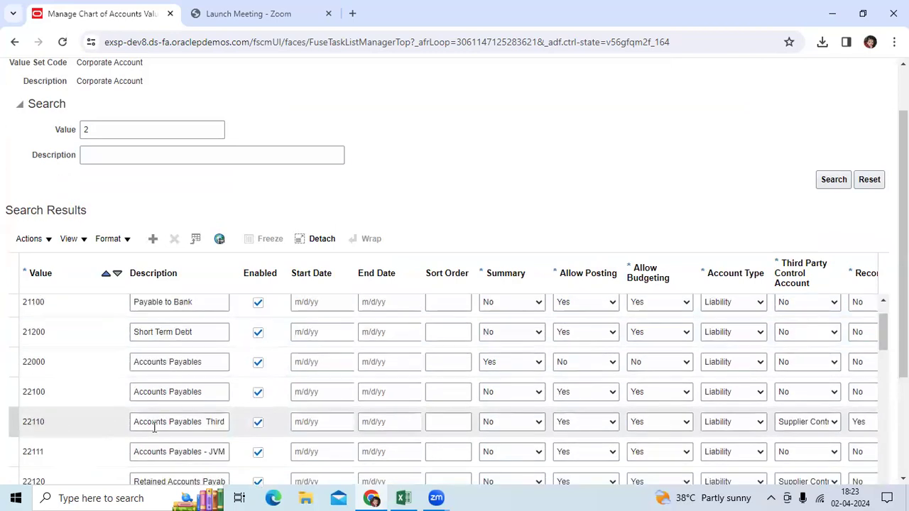
Set 22100 Accounts Payables' Third Party Control Account to Restrict GL Manual Journals, then bring up the Excel notes
click(179, 393)
key(Tab)
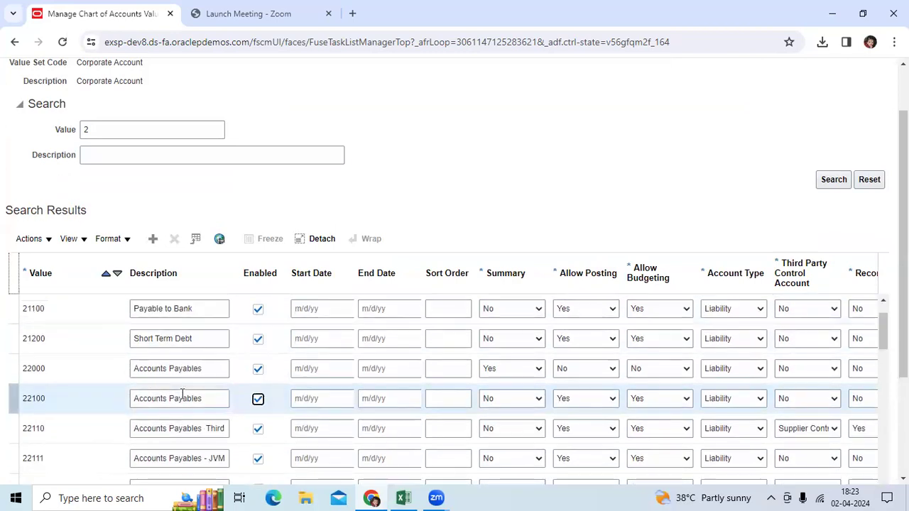
key(Tab)
key(Tab)
key(Tab)
key(Tab)
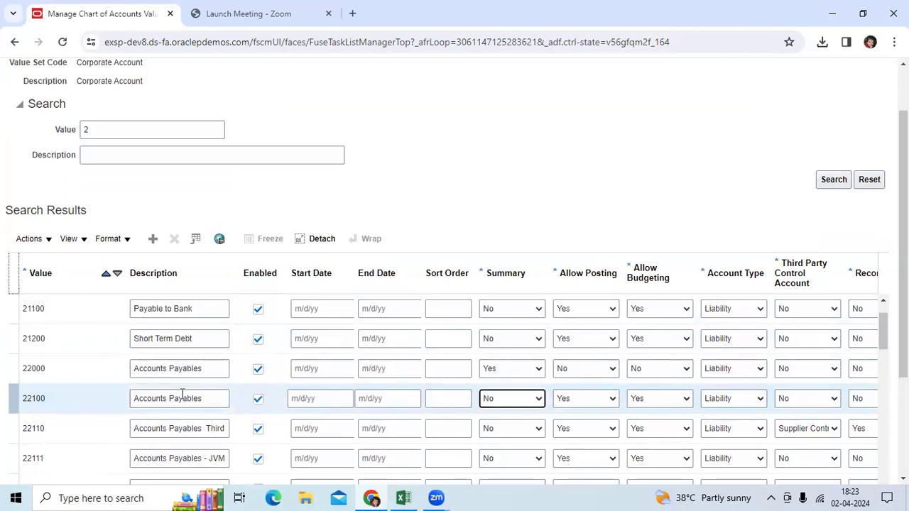
key(Tab)
key(Tab)
key(Tab)
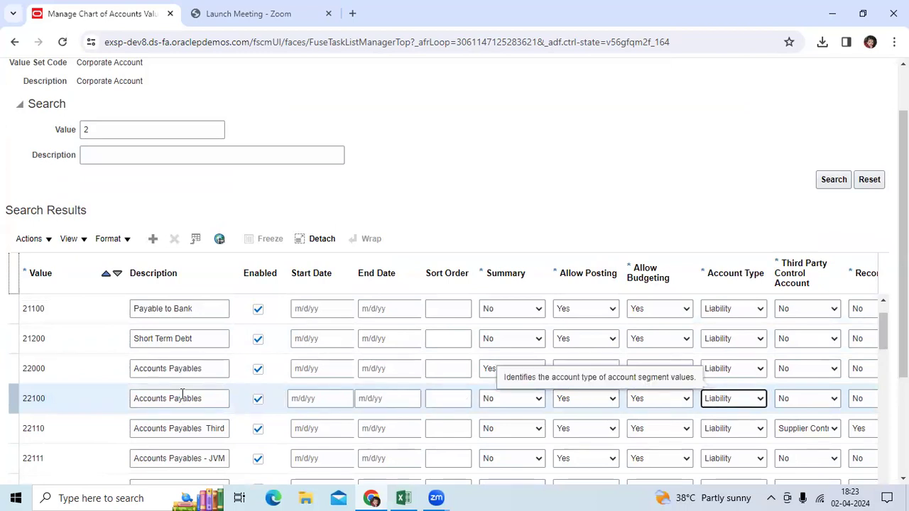
key(Tab)
click(807, 399)
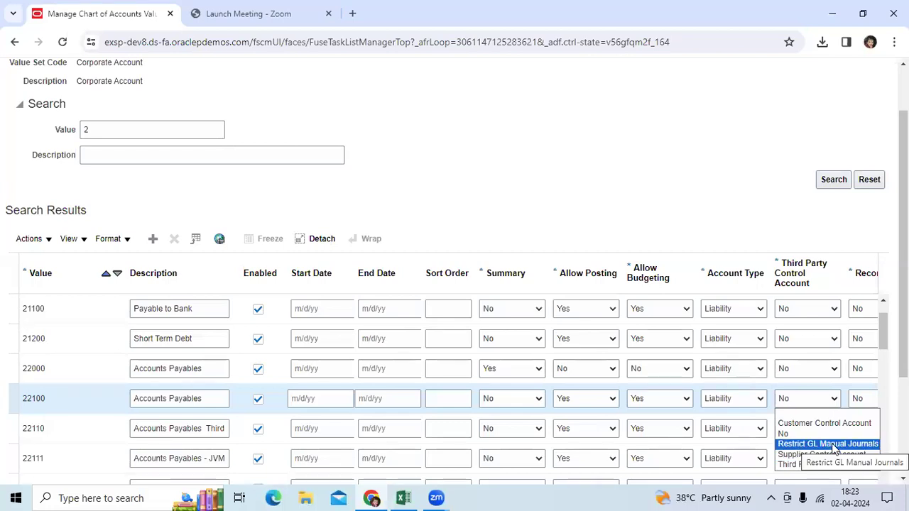
click(828, 444)
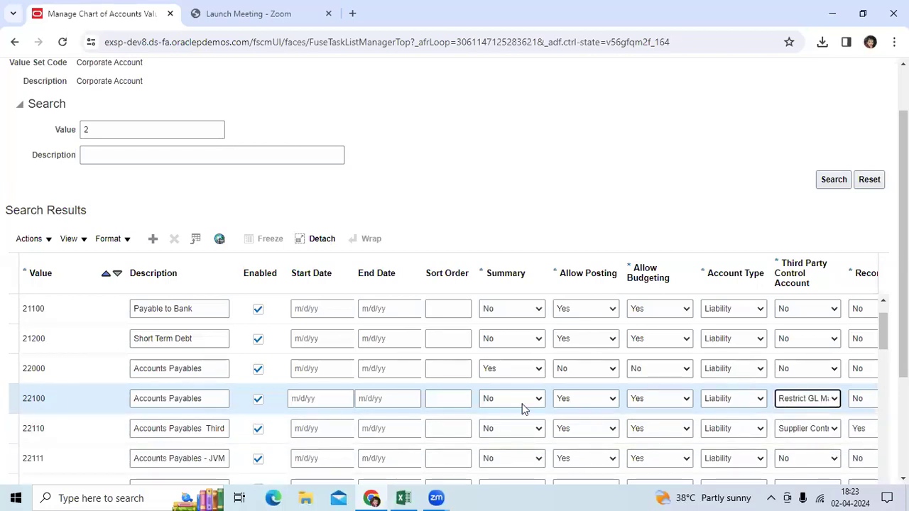
scroll(639, 355, down, 3)
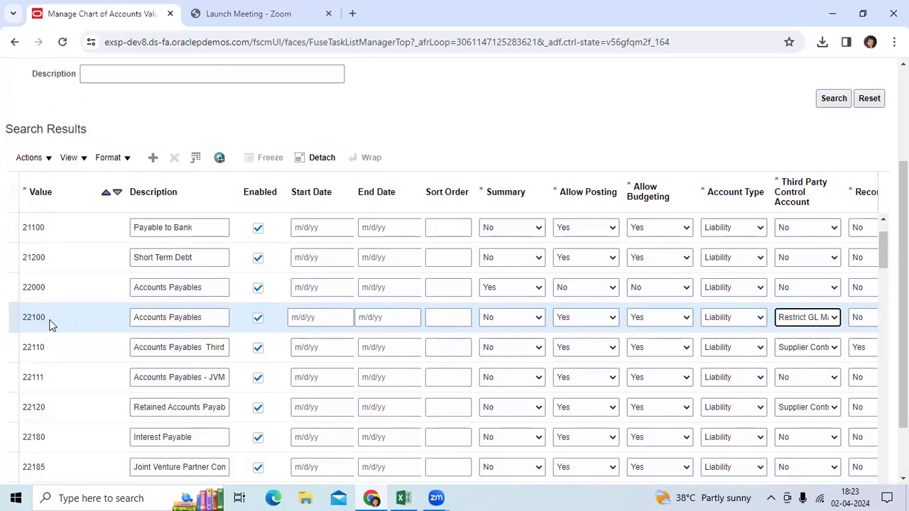
scroll(50, 323, up, 1)
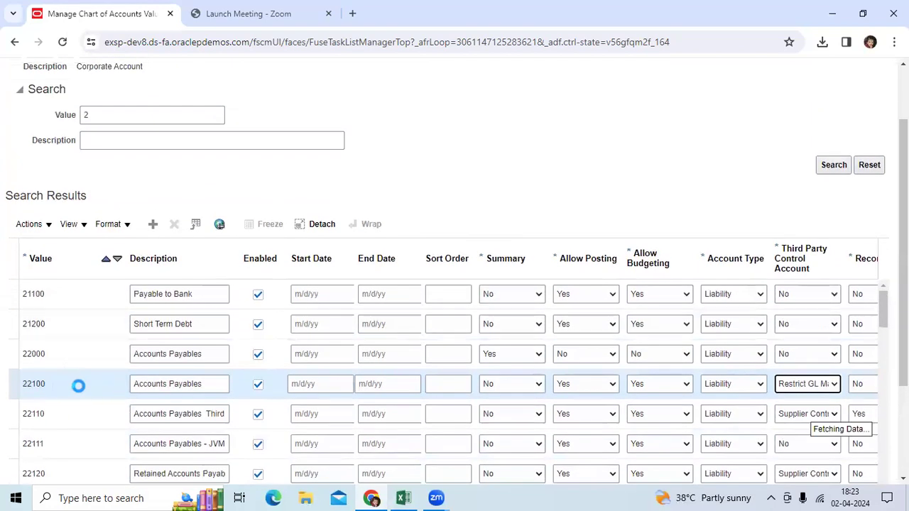
click(403, 497)
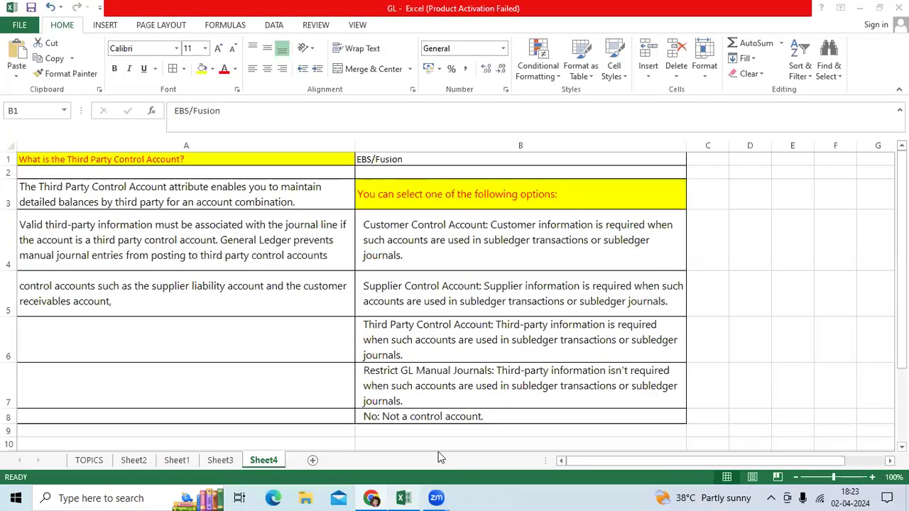
Read the Customer Control Account and Supplier Control Account option notes, highlighting their names
click(474, 245)
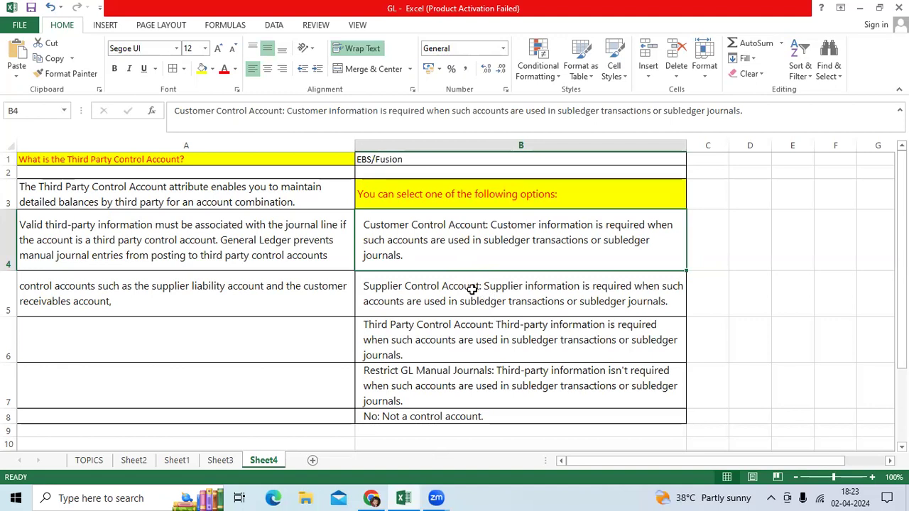
click(448, 286)
drag(443, 236, 441, 288)
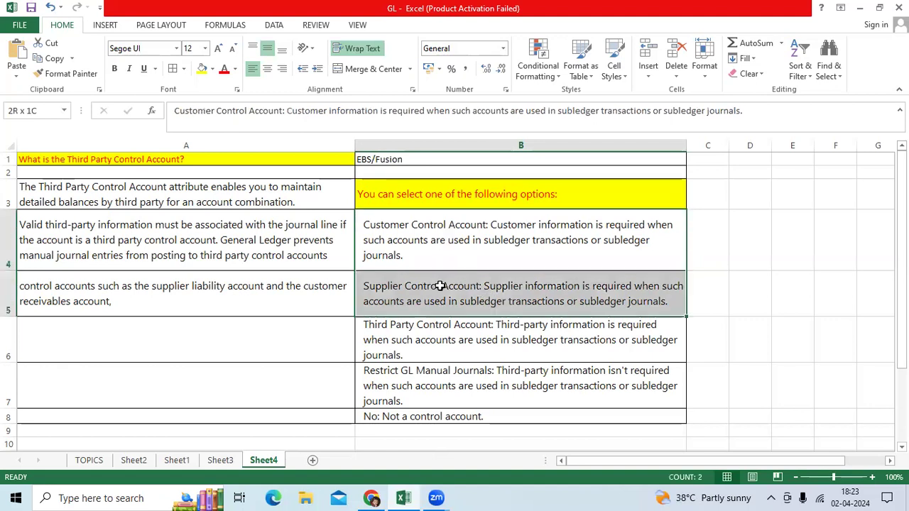
click(448, 245)
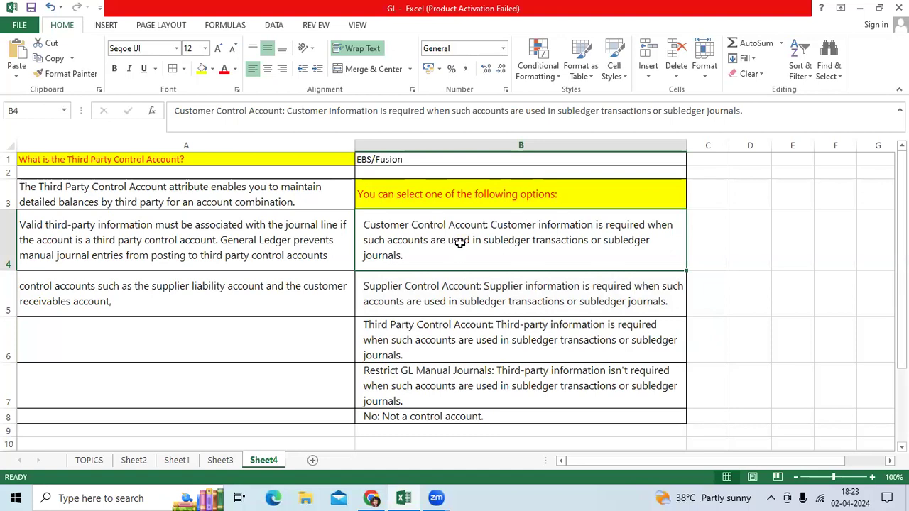
double_click(487, 224)
drag(486, 225, 364, 227)
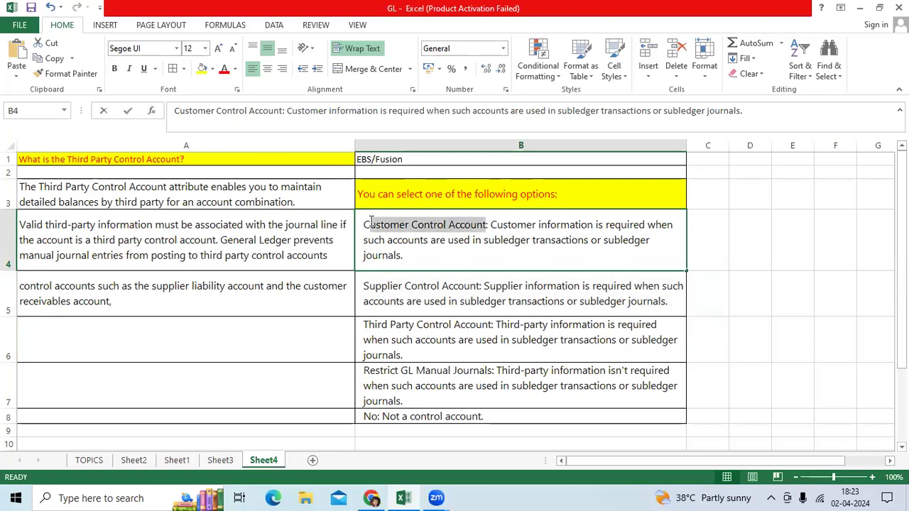
double_click(481, 286)
drag(482, 286, 363, 286)
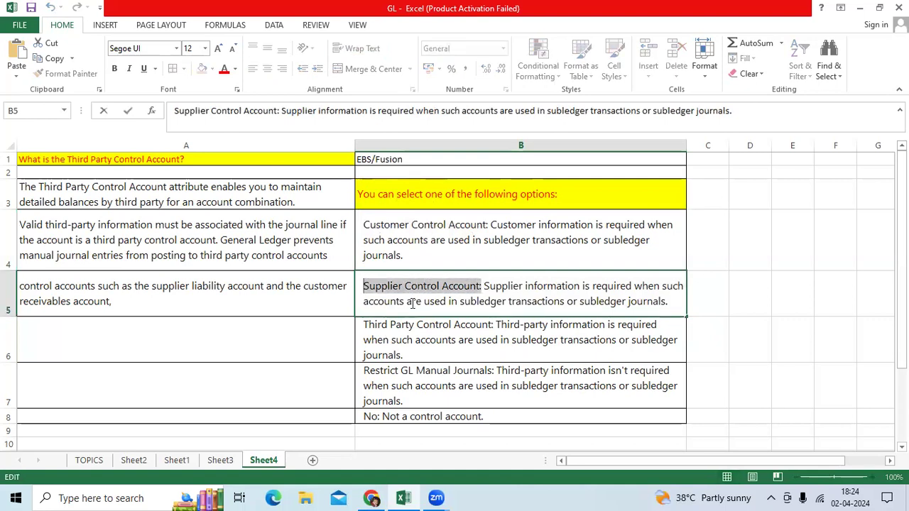
Go through the Third Party and Restrict GL Manual Journals notes, select the table, and return to Oracle
click(621, 301)
click(472, 341)
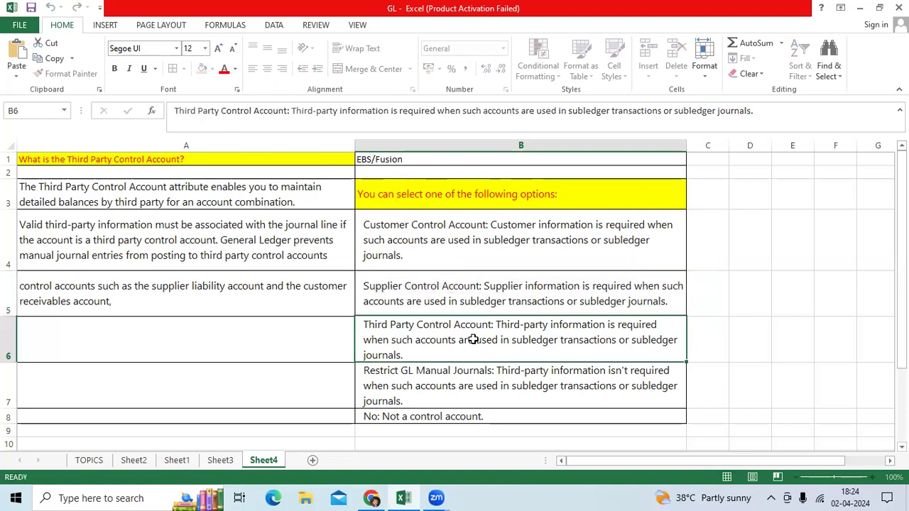
click(465, 384)
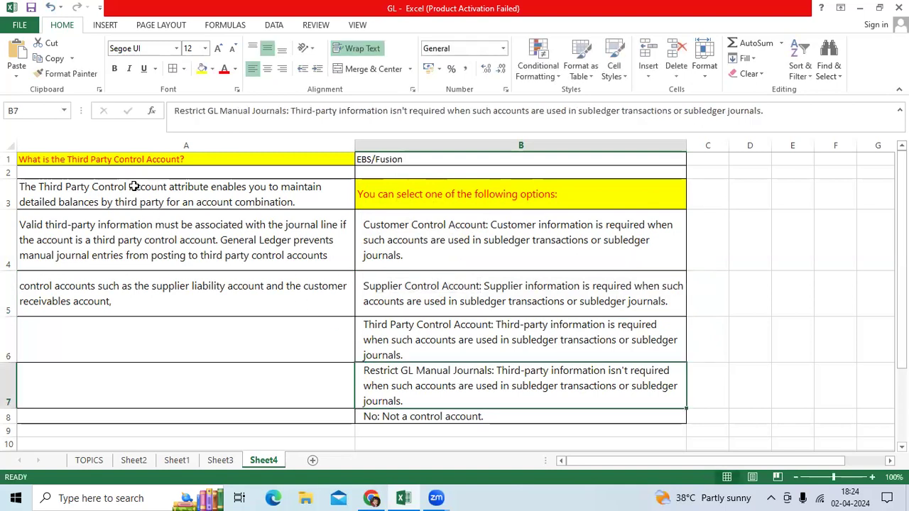
drag(149, 172, 284, 202)
drag(387, 213, 440, 416)
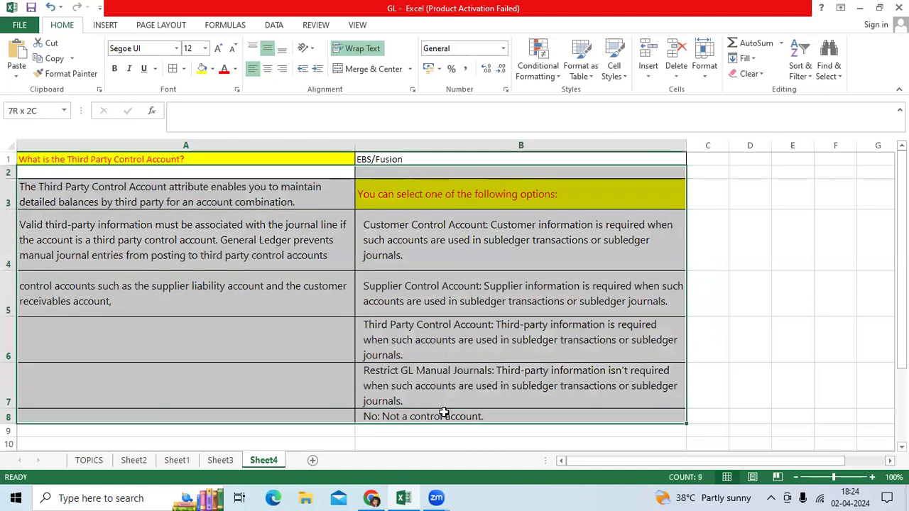
click(416, 305)
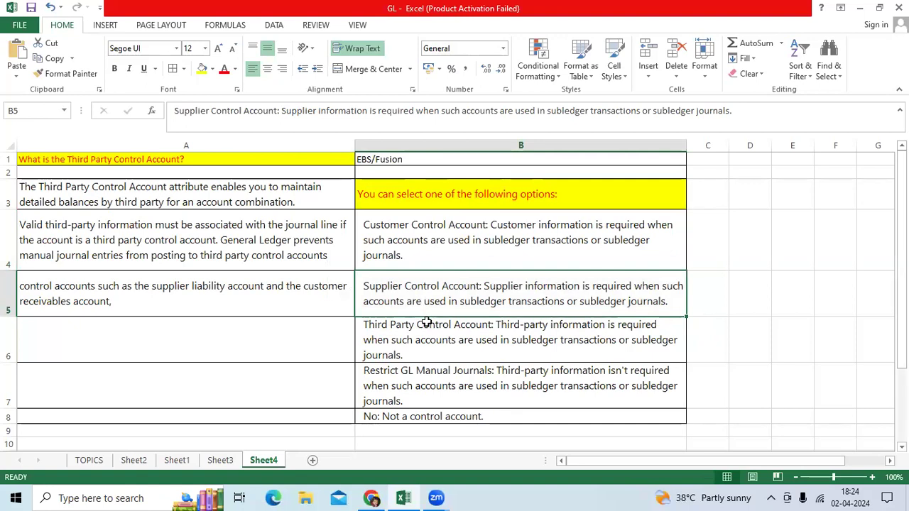
click(372, 498)
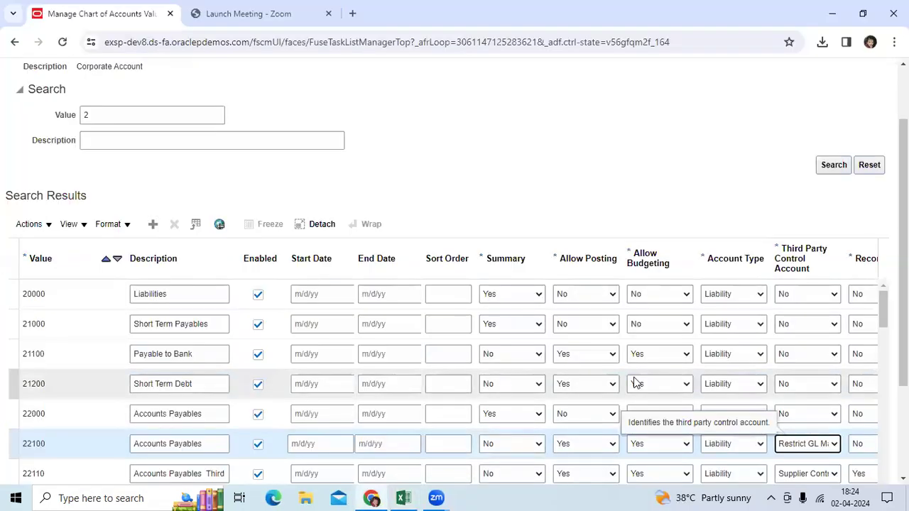
Set 22100 Accounts Payables' Third Party Control Account back to No
click(808, 444)
click(794, 399)
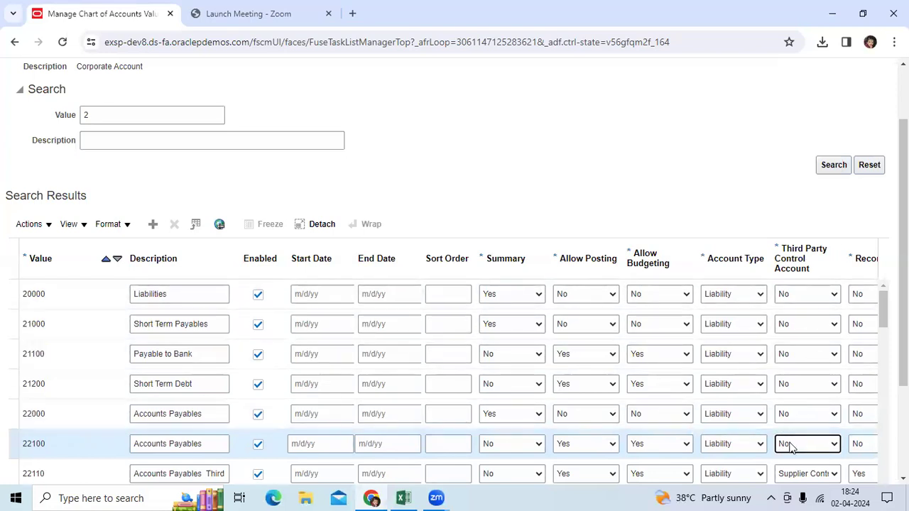
scroll(454, 355, down, 1)
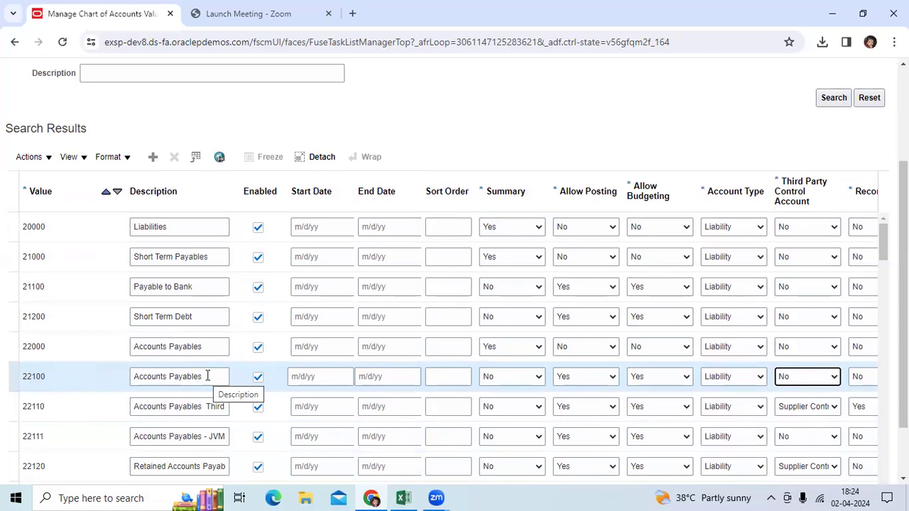
Set 22100 Accounts Payables' Third Party Control Account to Restrict GL Manual Journals again
click(807, 377)
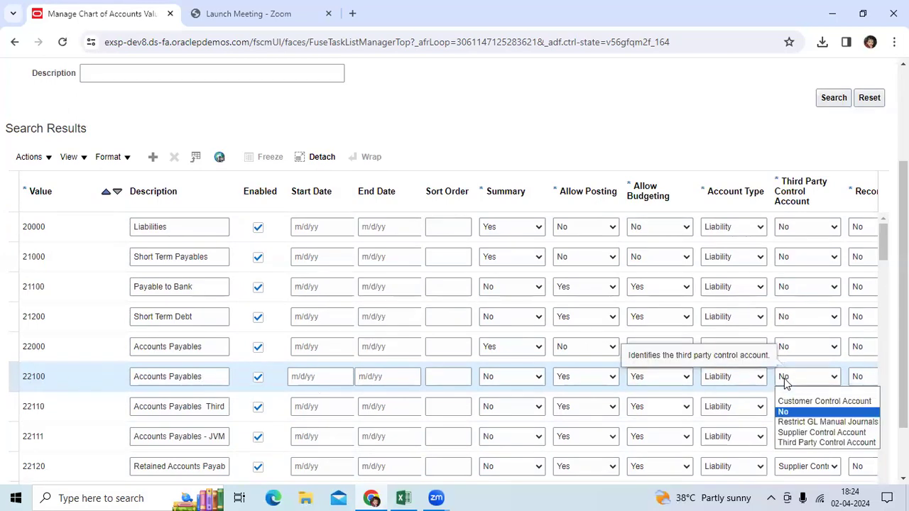
click(824, 424)
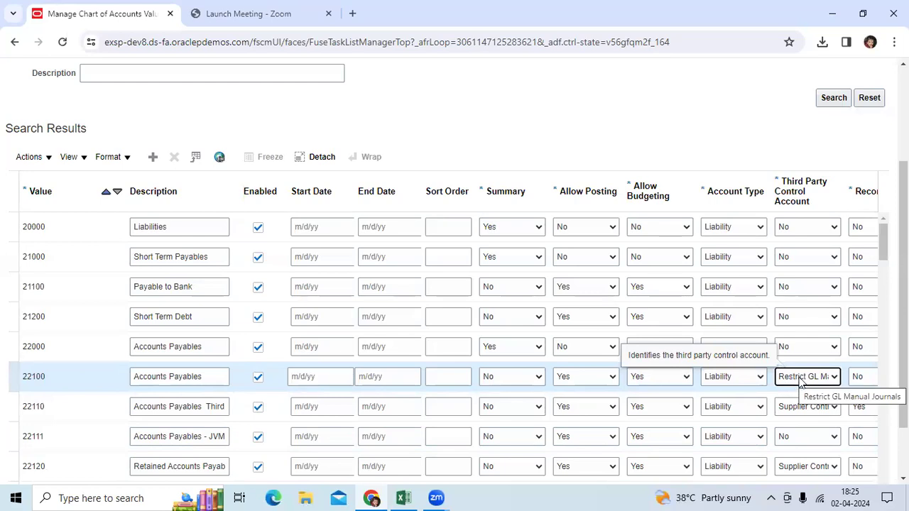
click(208, 376)
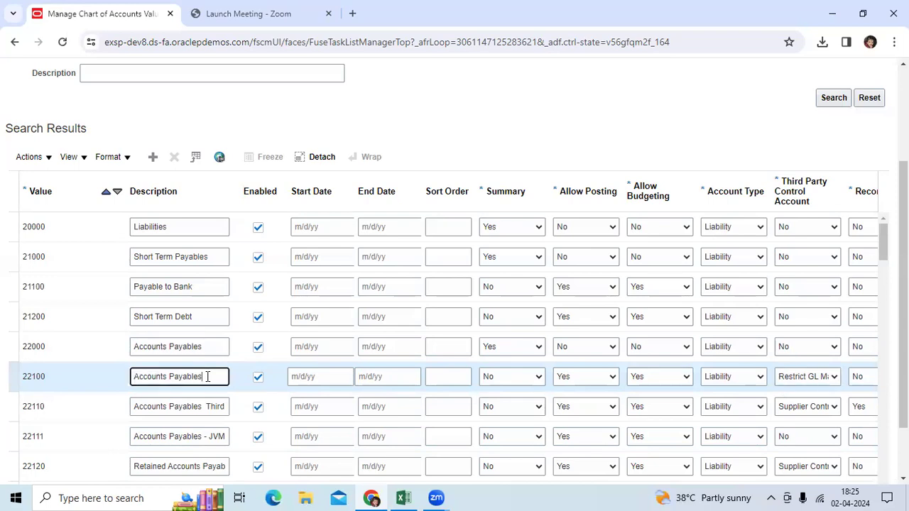